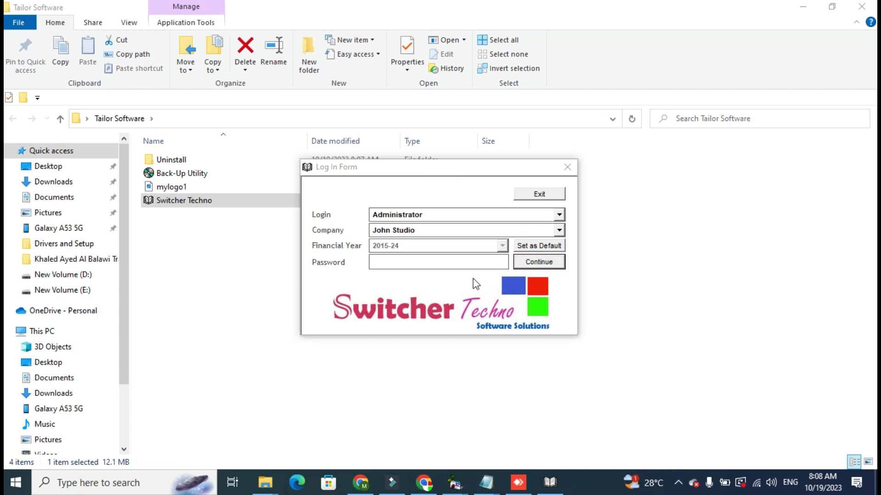
Step: Log in as Administrator for the John Studio company
click(491, 220)
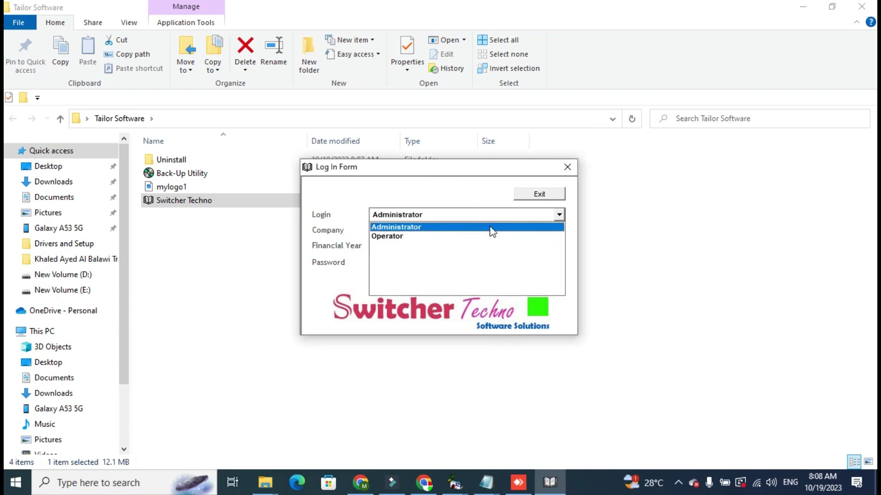
click(490, 227)
click(426, 218)
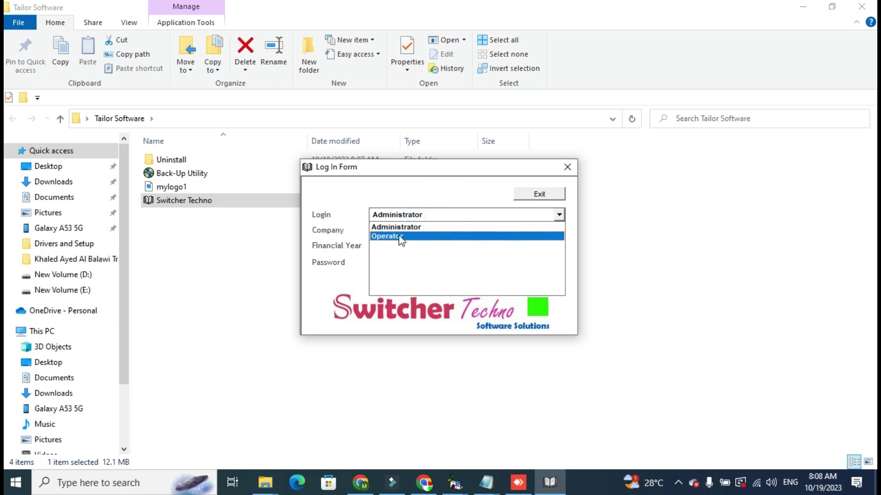
click(405, 227)
click(525, 261)
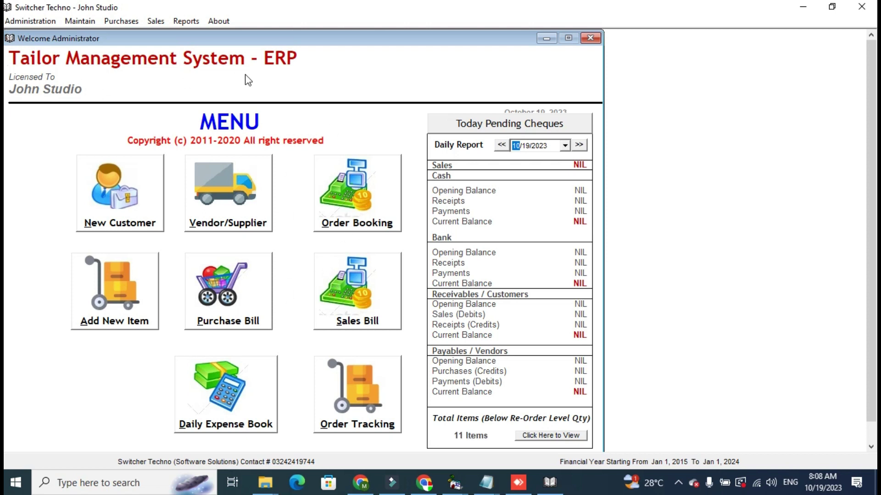
Step: Open the customer records and browse the accounts listed under the Customers type
click(139, 210)
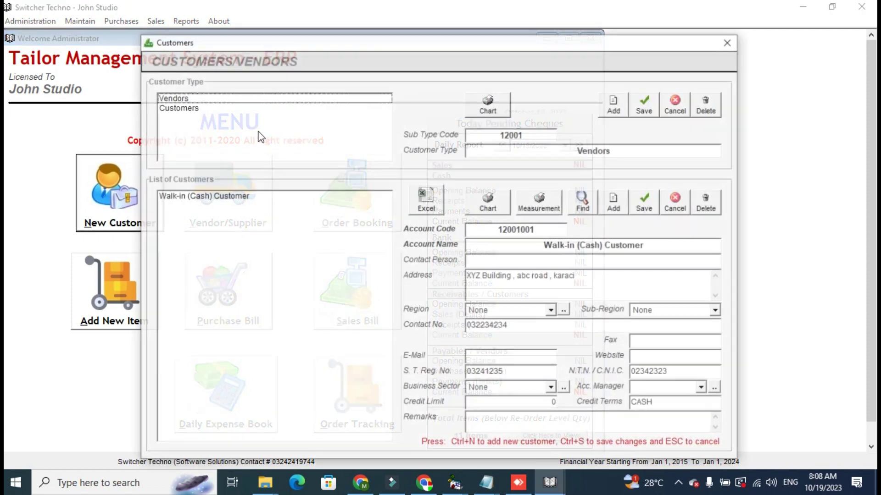
click(244, 128)
click(224, 214)
click(224, 206)
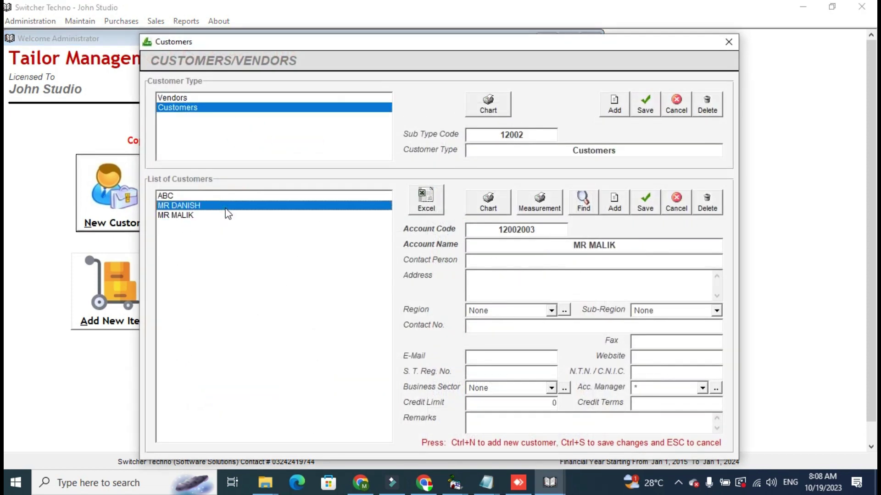
click(193, 213)
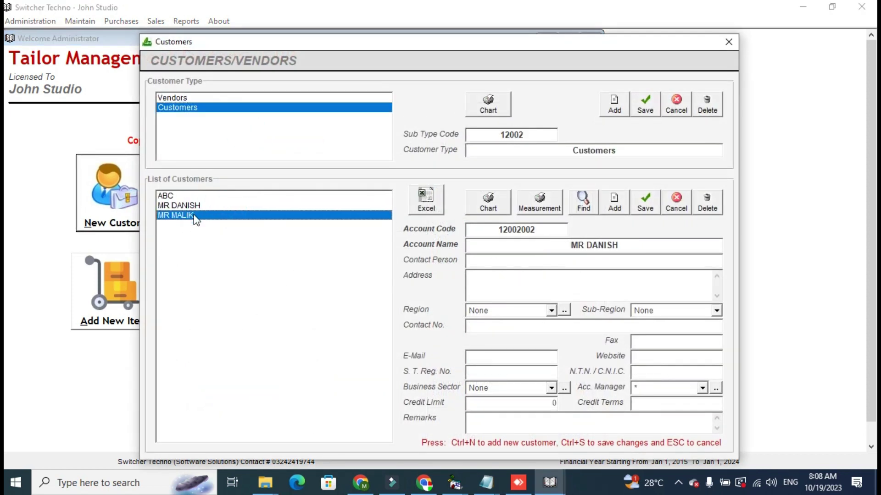
click(619, 205)
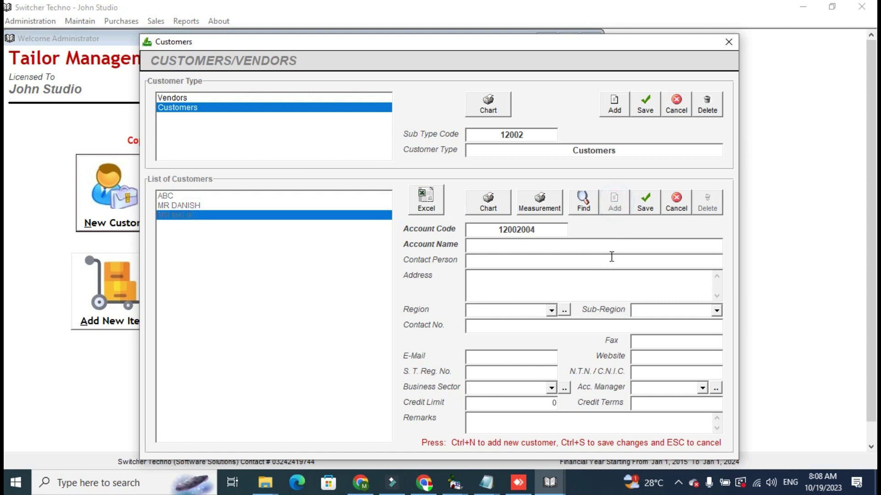
click(644, 206)
click(480, 285)
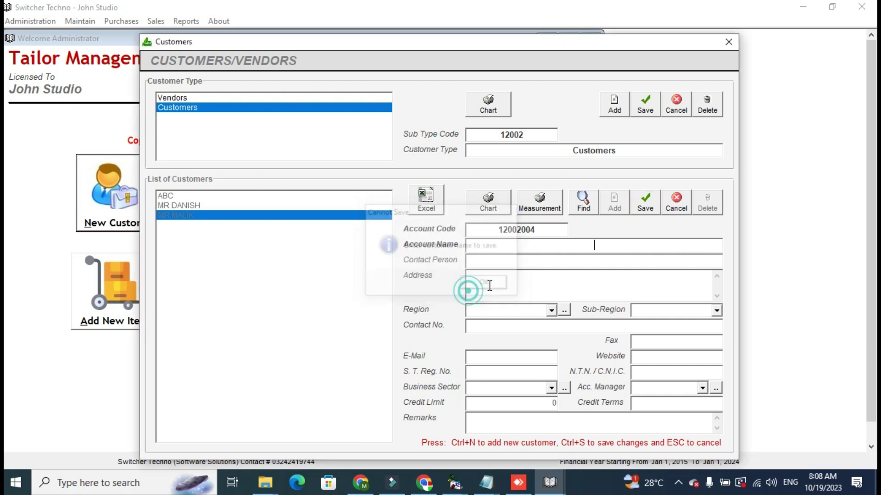
click(676, 201)
Step: Start a new measurement record from the second listed customer and assign that customer to it
click(219, 206)
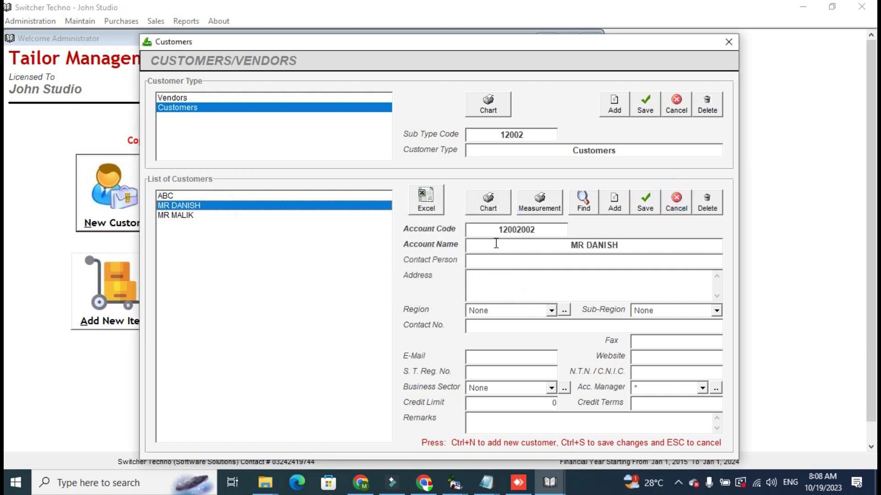
click(558, 200)
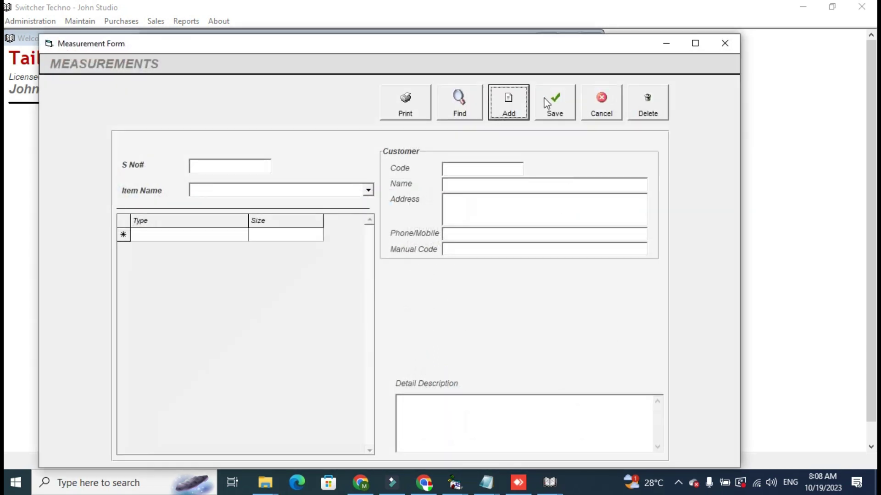
click(521, 102)
text(120)
key(Down)
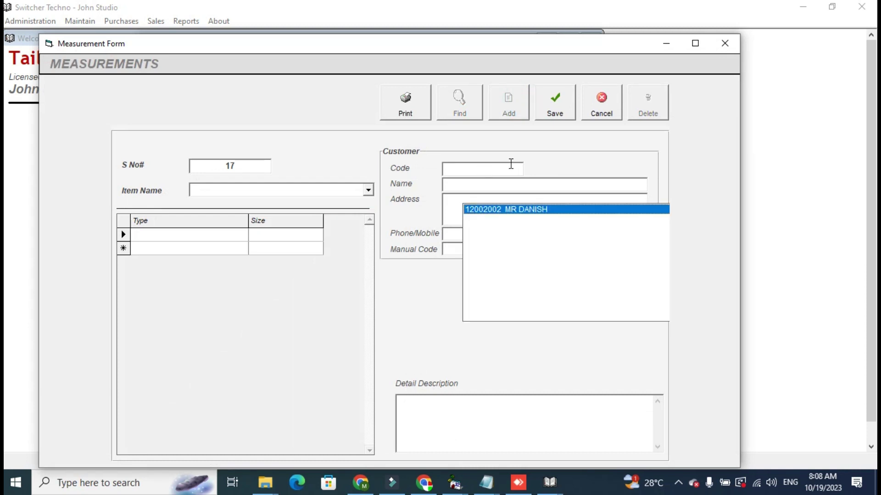
key(Return)
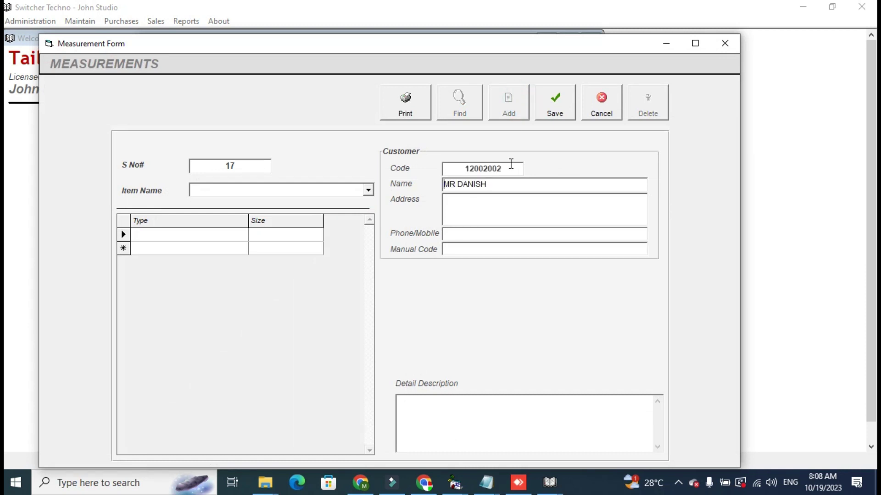
Step: Choose SHERWANI as the measurement item and load its measurement types into the size table
click(369, 190)
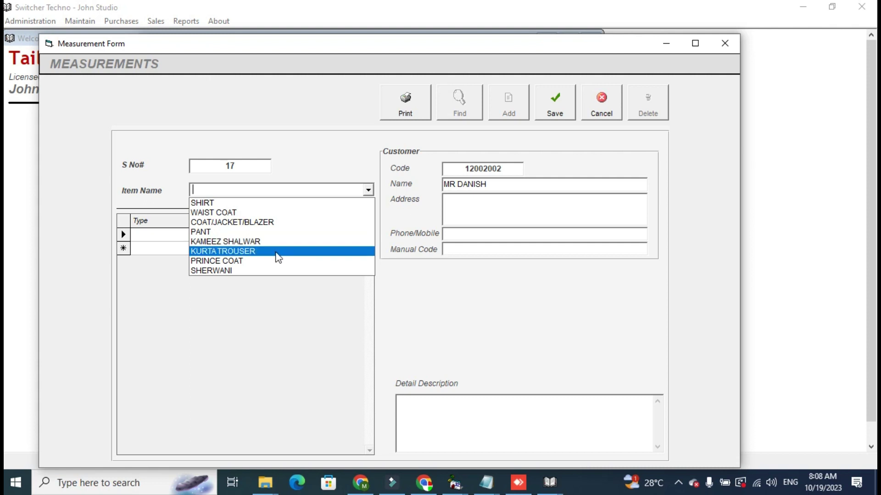
click(275, 270)
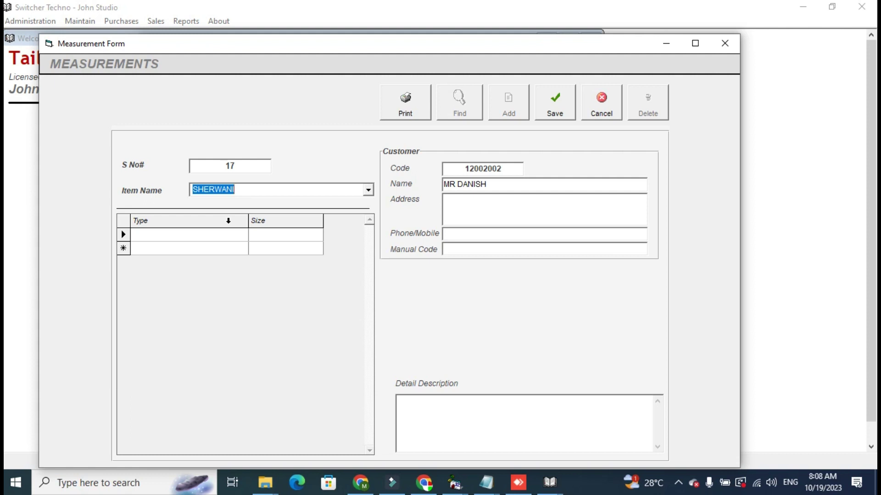
click(238, 236)
click(289, 234)
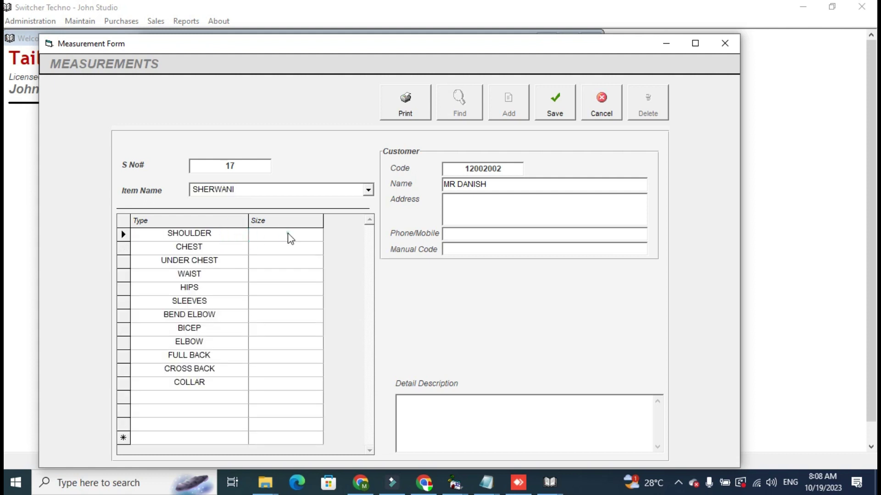
Step: Examine the sherwani measurement types from chest down to full back
click(238, 247)
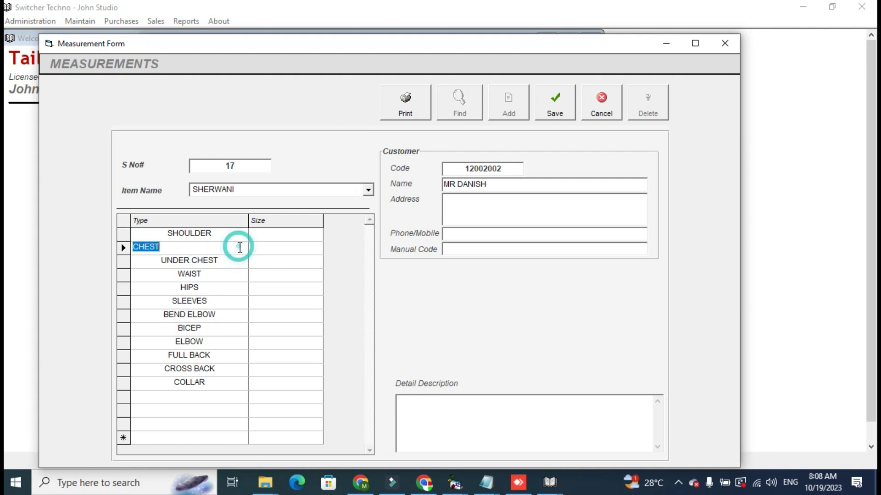
click(241, 261)
click(235, 274)
click(234, 287)
click(233, 301)
click(229, 316)
click(227, 303)
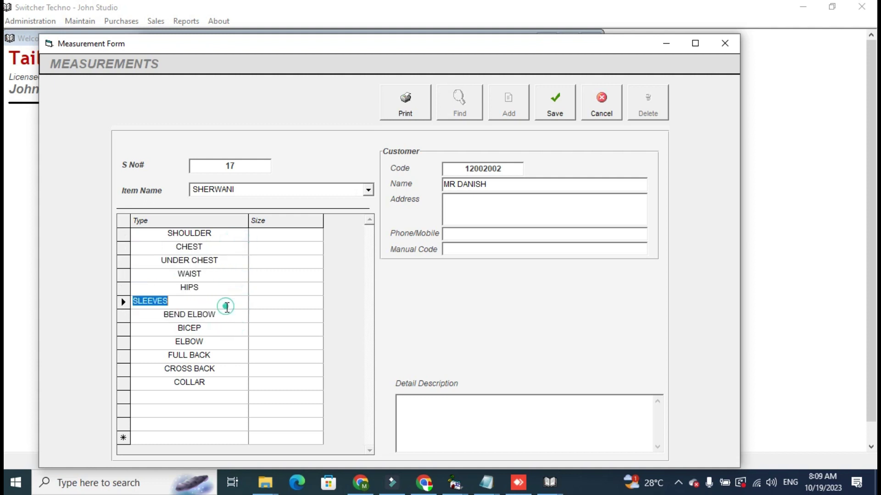
click(228, 328)
click(229, 345)
click(228, 356)
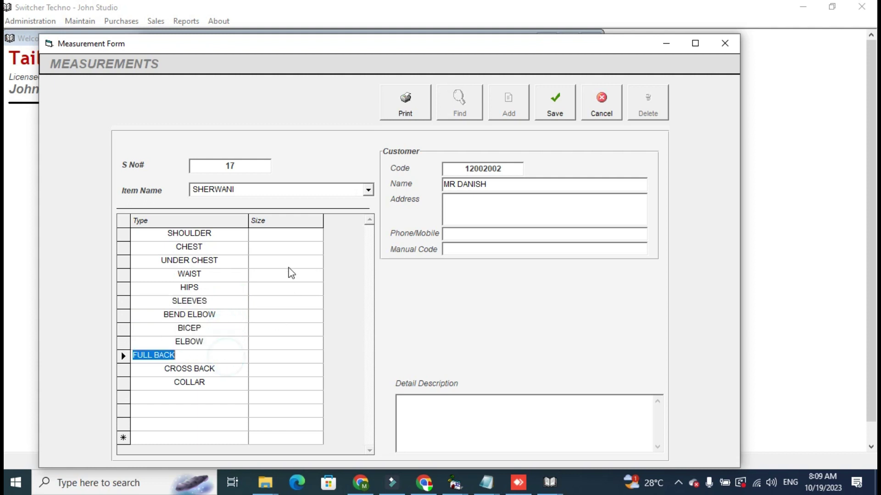
Step: Enter the sherwani sizes: shoulder 24, chest 52, under chest 52, waist 52 and hips 66
click(292, 236)
text(24)
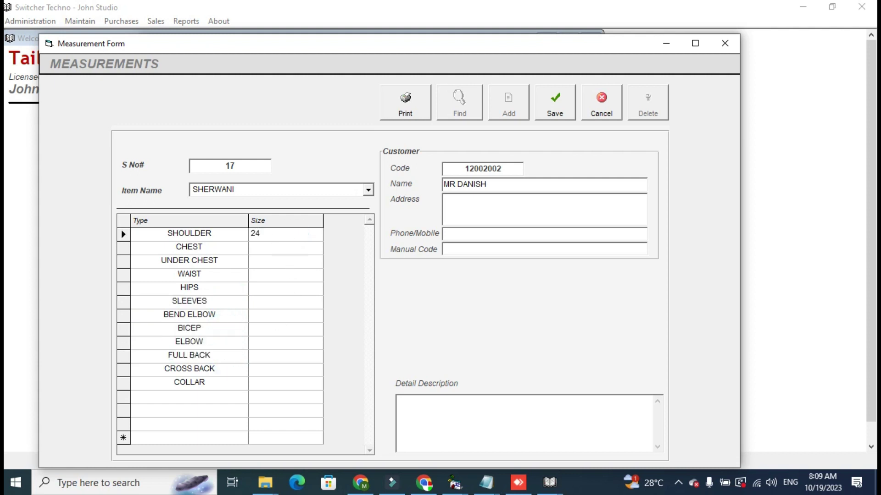
click(283, 250)
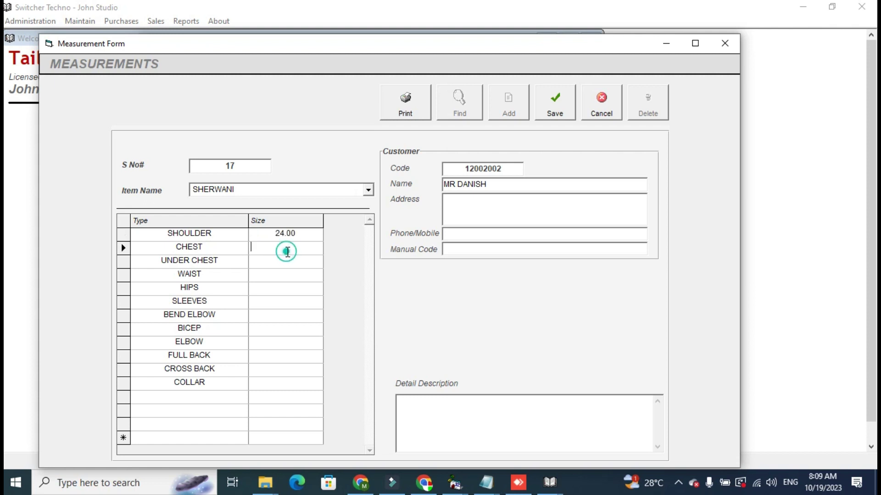
text(52)
click(289, 258)
text(52)
key(Return)
text(52)
key(Return)
text(66)
key(Return)
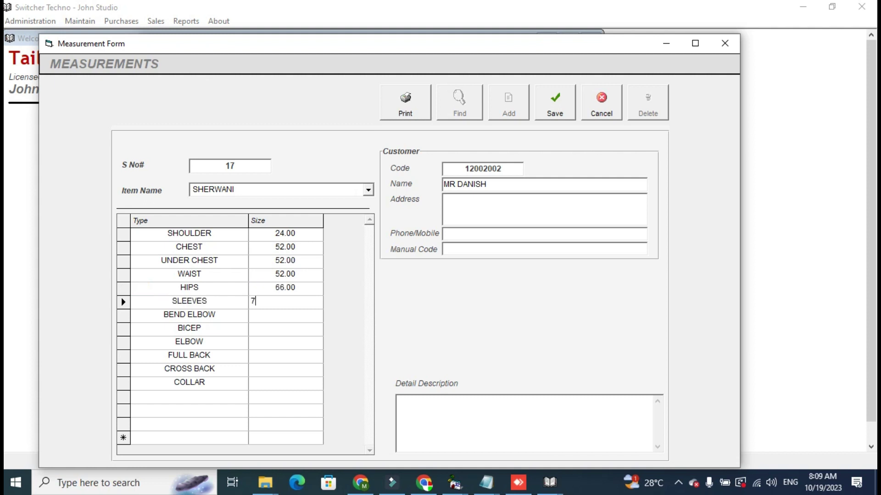
Step: Enter the sizes for sleeves 73, bend elbow 4, bicep 6, elbow 6 and full back 2
key(Return)
text(4)
key(Return)
text(6)
key(Return)
text(6)
key(Return)
text(2)
key(Escape)
key(Tab)
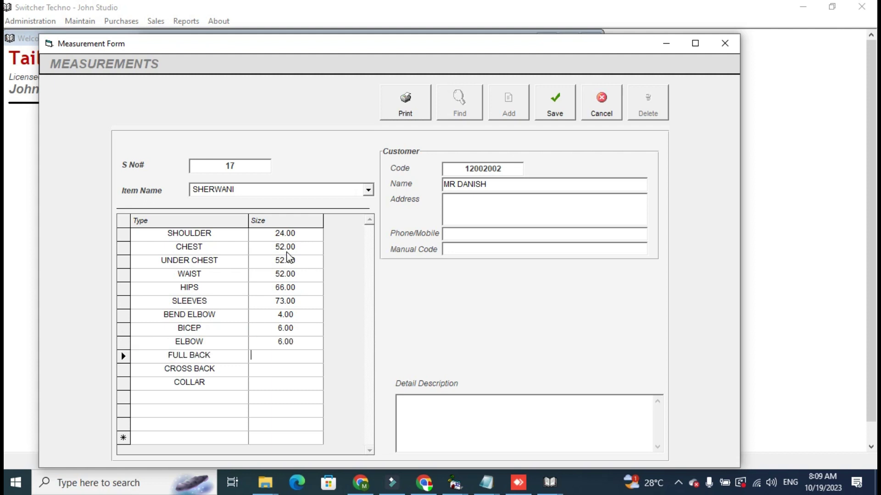
text(2)
key(Return)
Step: Set the collar size to 5 and save the measurement record
click(314, 383)
key(Return)
click(546, 109)
Step: Enter JDASLJDKLASJDAKLSJ as the detail description of the sherwani measurements
click(477, 419)
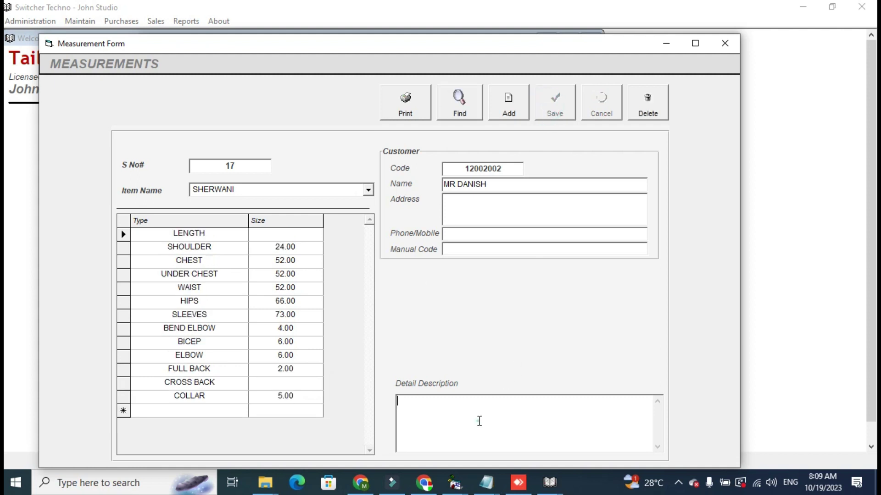
text(JDASLJDKLASJDAKLSJ)
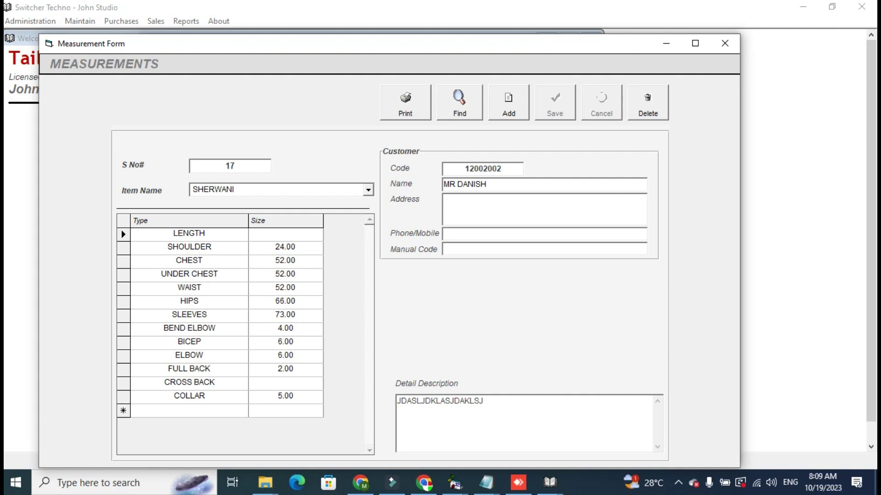
double_click(477, 421)
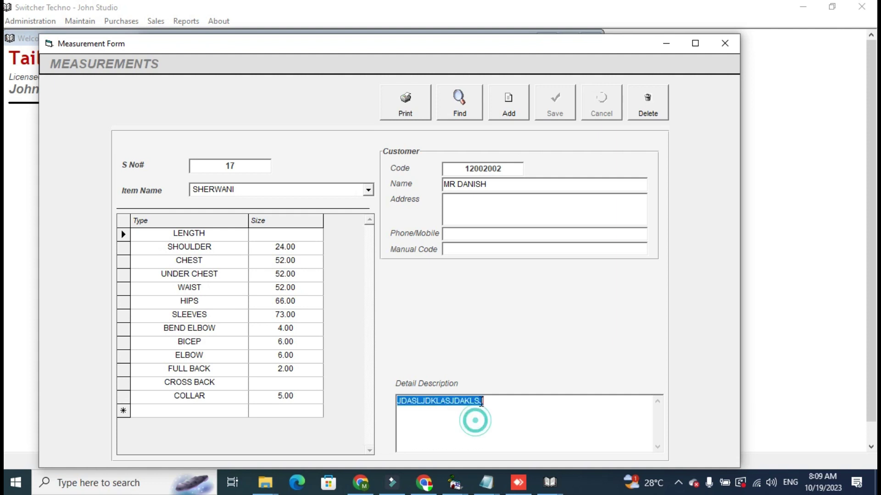
Step: Review the print preview of the sherwani measurements, then close it and return to the main menu
click(406, 101)
click(499, 277)
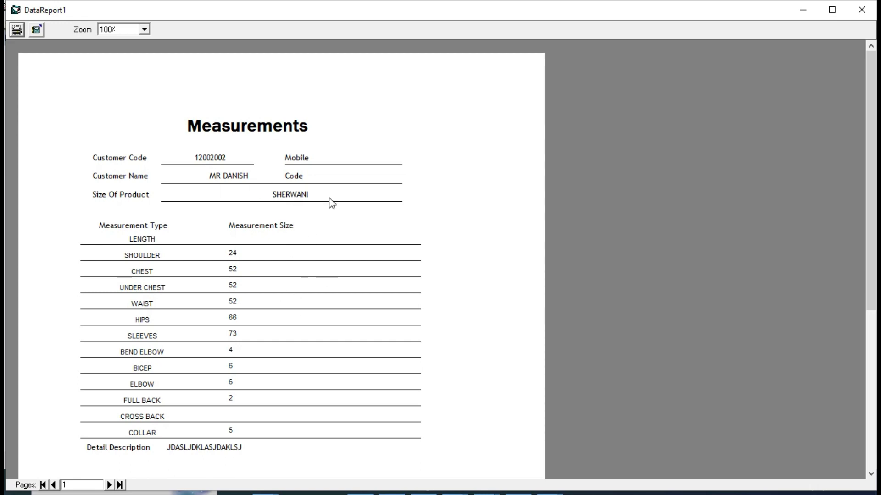
scroll(872, 141, down, 1)
scroll(867, 135, up, 1)
mouse_move(866, 176)
mouse_down()
mouse_move(867, 223)
mouse_move(865, 182)
mouse_up()
click(860, 10)
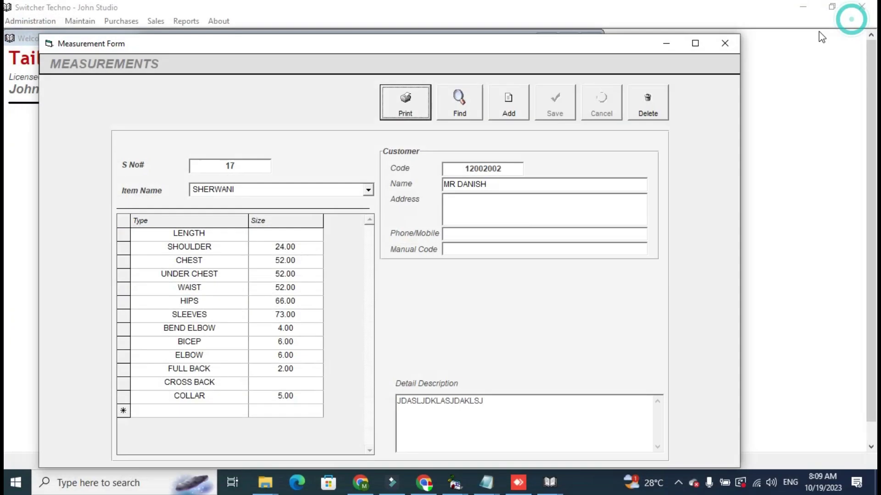
click(724, 44)
click(726, 43)
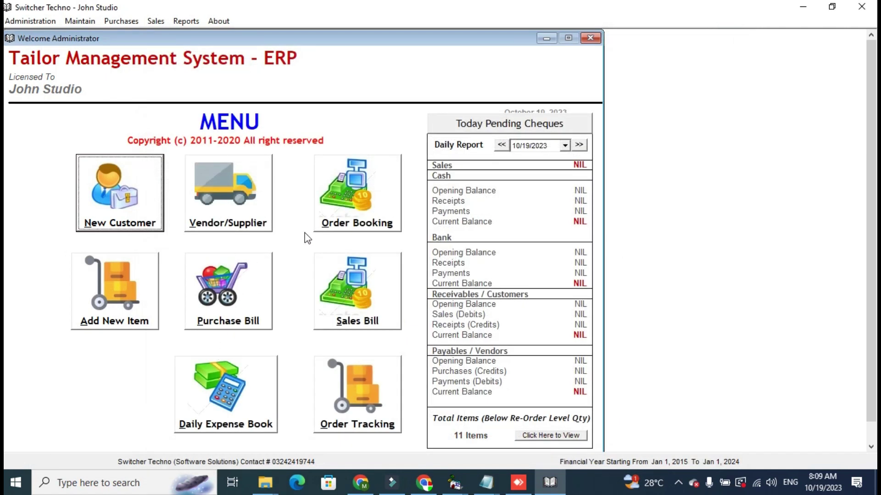
Step: Open the order booking form and assign the measured customer by searching the customer code with D
click(326, 221)
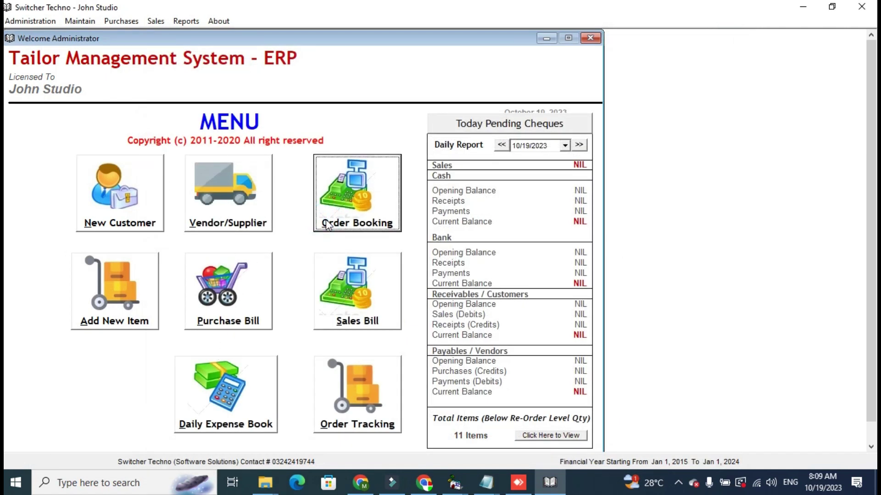
click(458, 109)
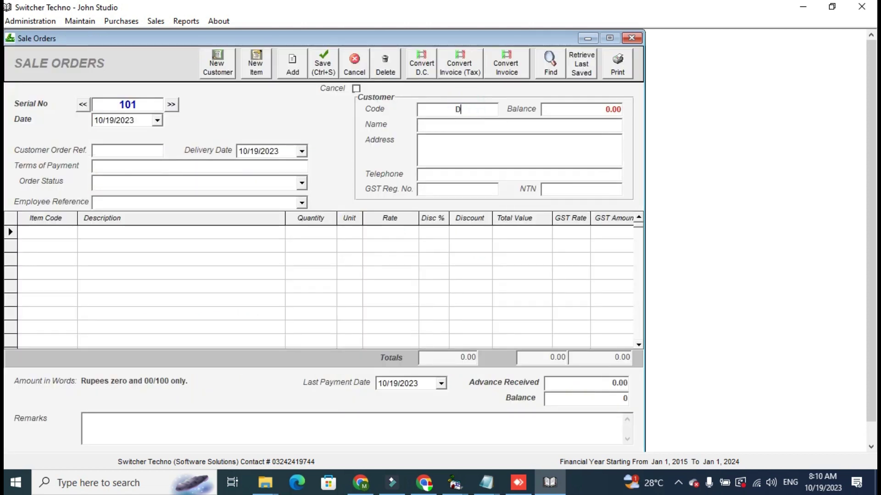
key(Return)
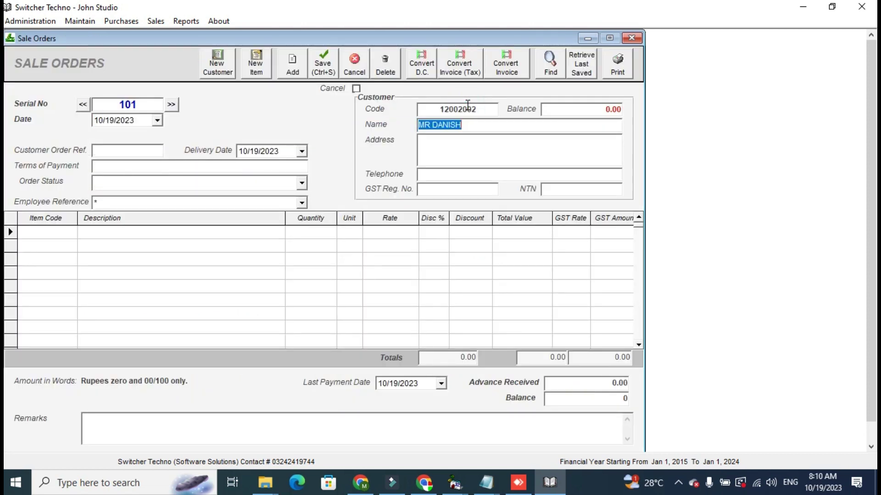
Step: Fill in the customer order reference and set the delivery date to 10/25/2023
click(103, 153)
text(101)
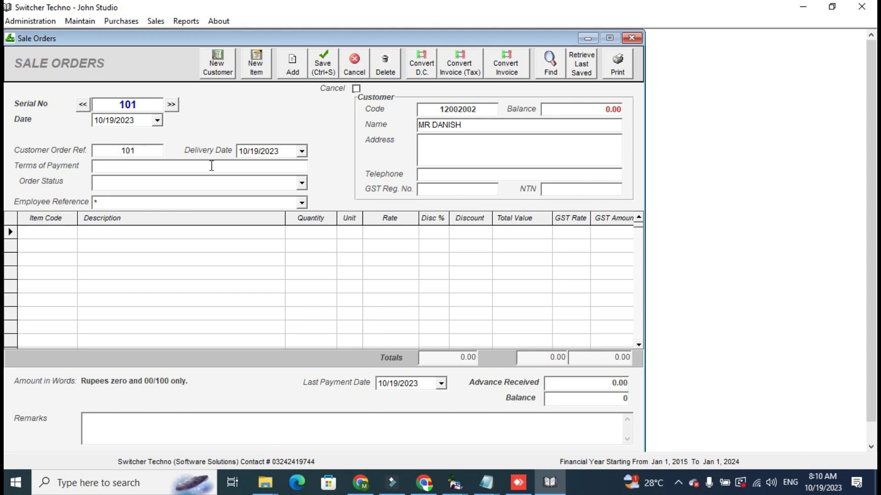
click(302, 151)
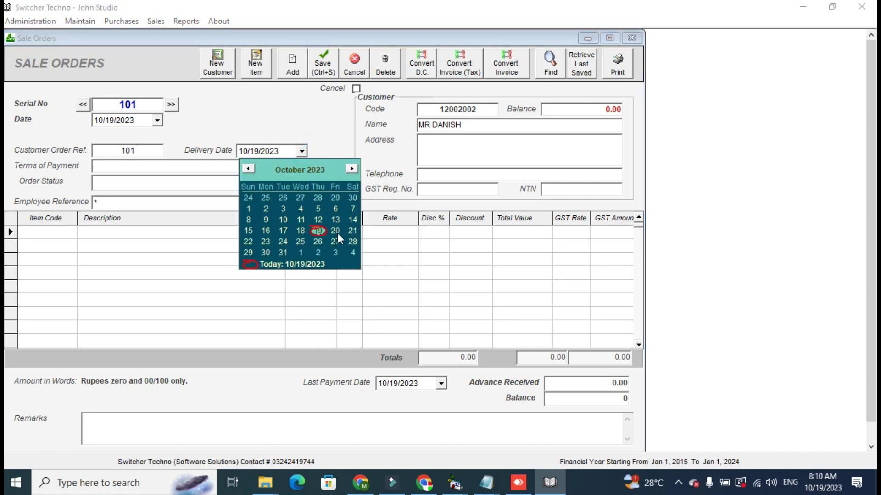
click(300, 241)
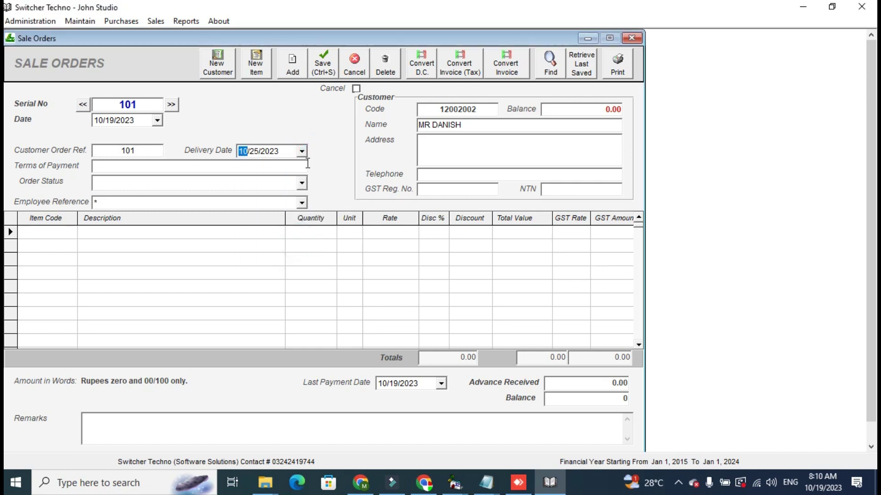
Step: Set the sale order's terms of payment to CASH and its order status to Ordered
click(298, 166)
text(CASH)
click(302, 185)
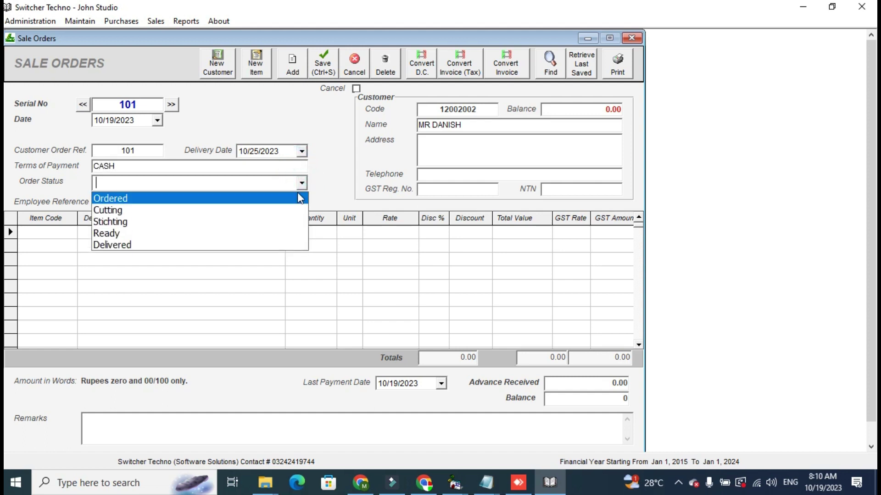
click(295, 197)
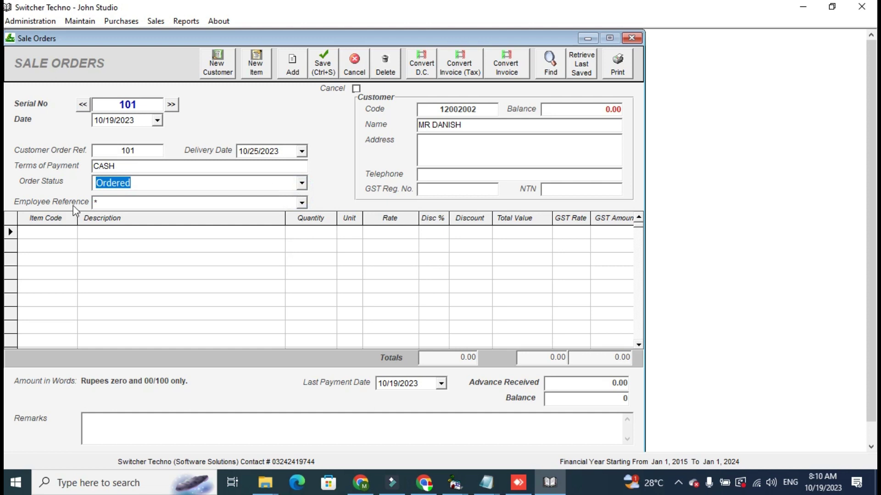
Step: Add the item SHERWANI to the order with a quantity of 1 and a rate of 4000
click(69, 233)
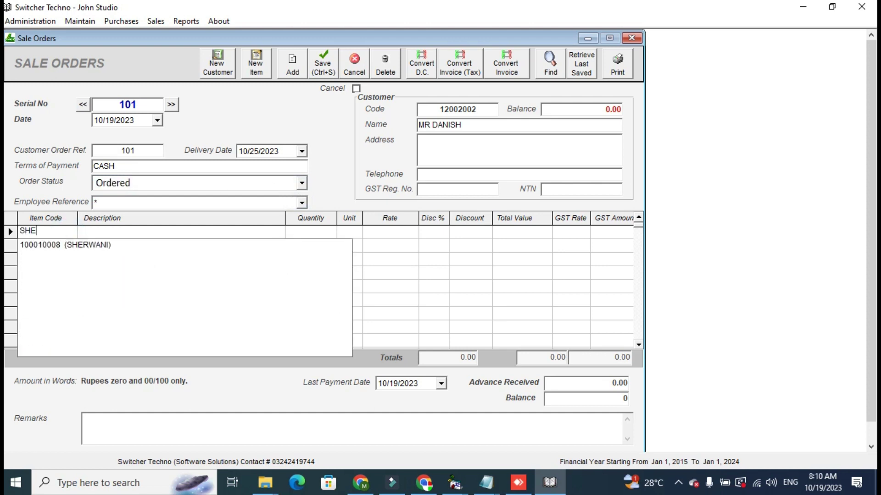
key(Return)
key(Return)
text(1)
key(Return)
key(Return)
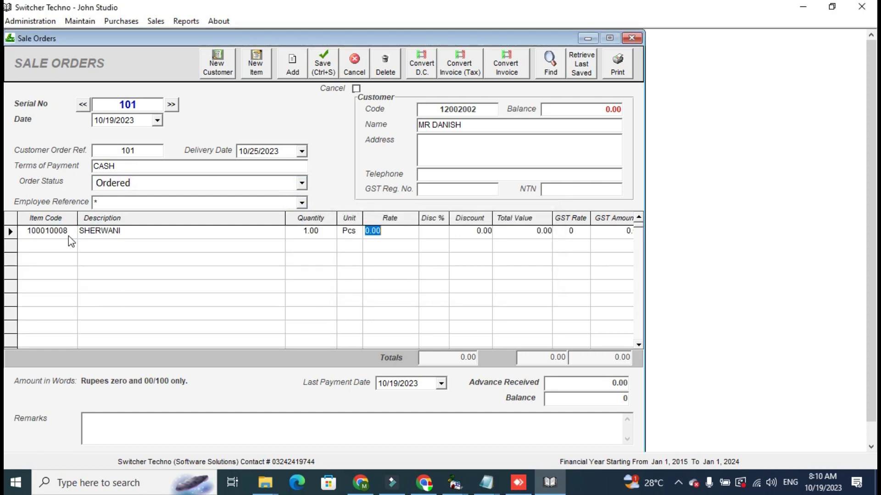
text(4000)
key(Return)
key(Return)
key(Return)
key(Return)
key(Return)
key(Return)
key(Return)
text(STI)
key(BackSpace)
key(BackSpace)
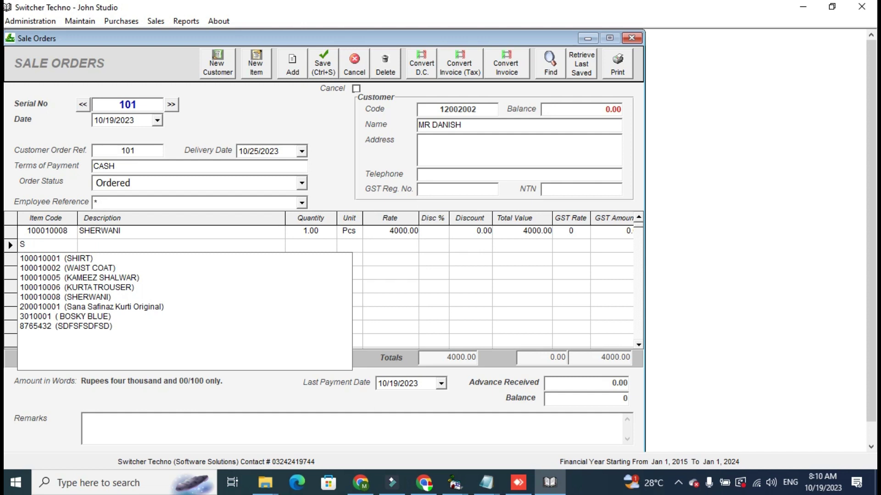
key(Down)
key(Down)
key(Down)
key(Down)
key(Down)
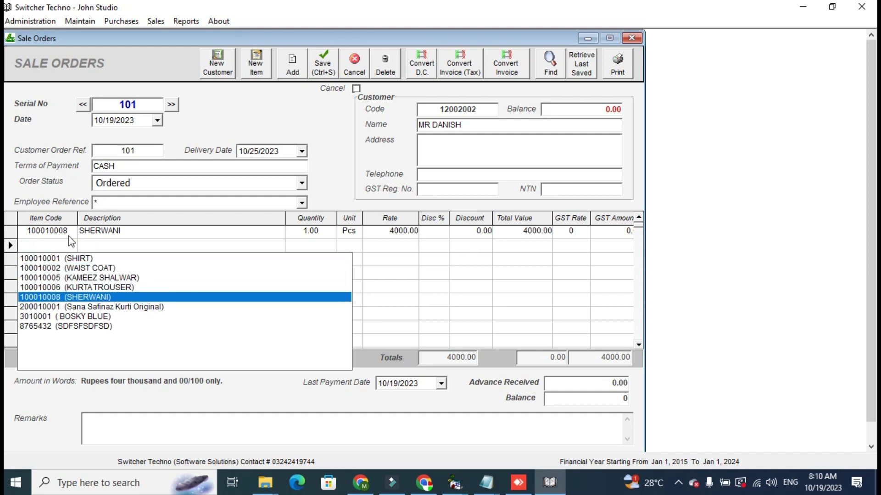
click(73, 243)
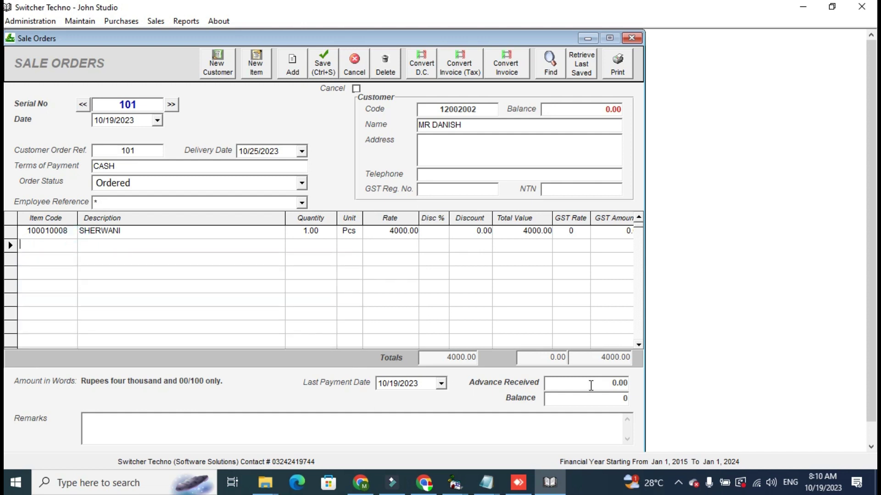
Step: Record an advance received of 2000 and enter JHKJHJKHJKHJKHJK as the order remarks
click(574, 382)
text(2000)
click(602, 403)
click(596, 422)
text(JHKJHJKHJKHJKHJK)
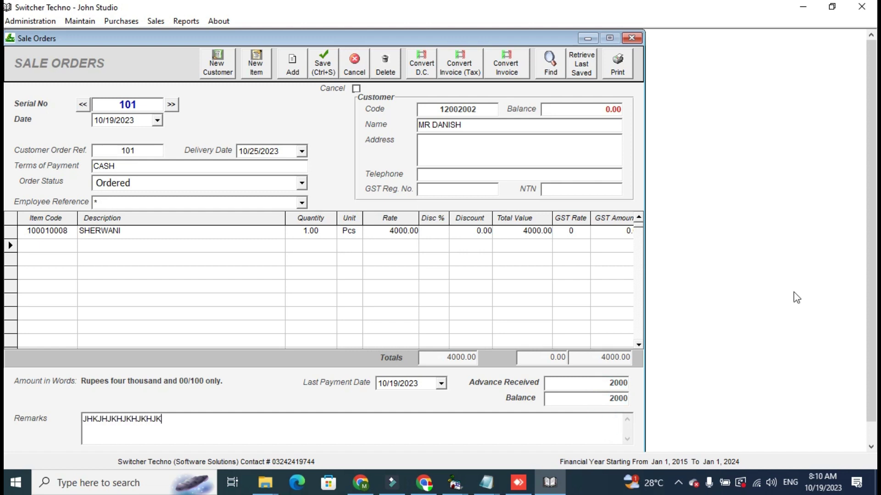
Step: Print the completed sale order to a preview, review it and close the preview
click(624, 73)
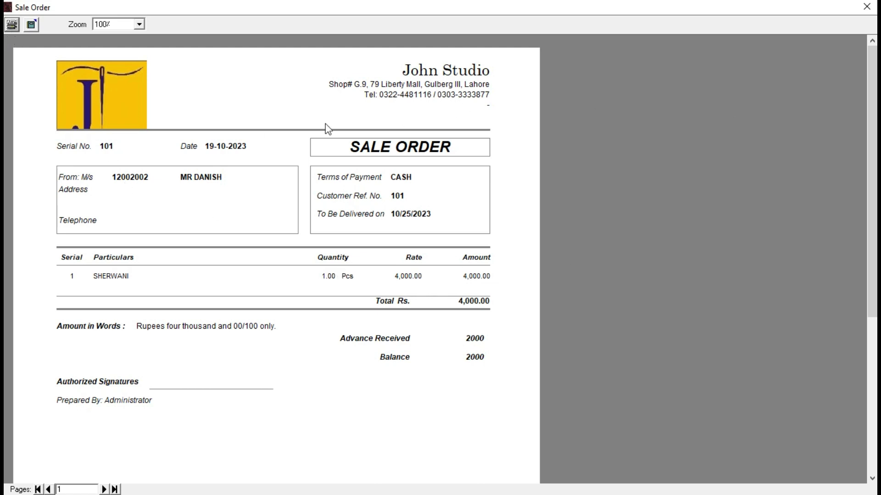
click(868, 7)
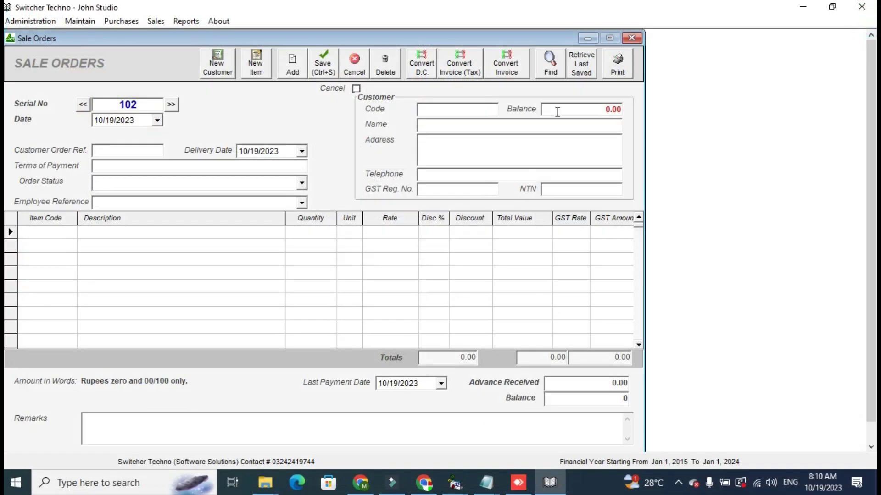
click(631, 38)
Step: Find the saved sale orders with the status Ordered and open the sherwani order
click(542, 65)
click(351, 278)
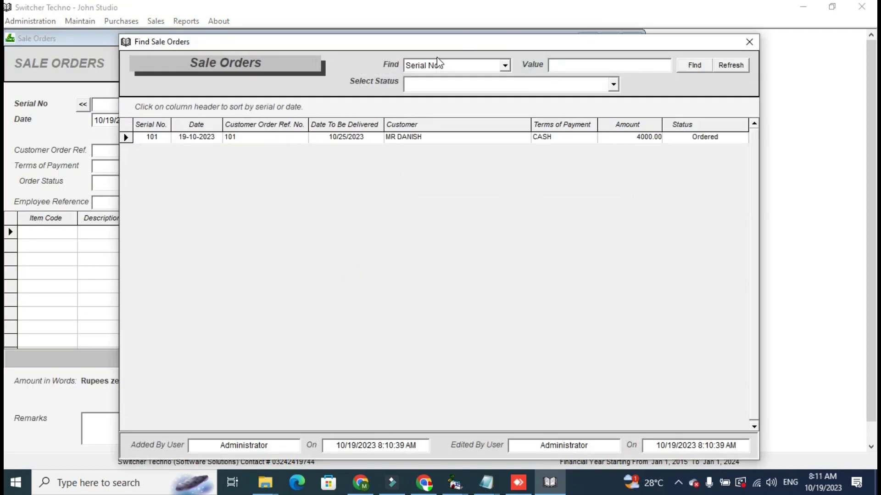
click(613, 84)
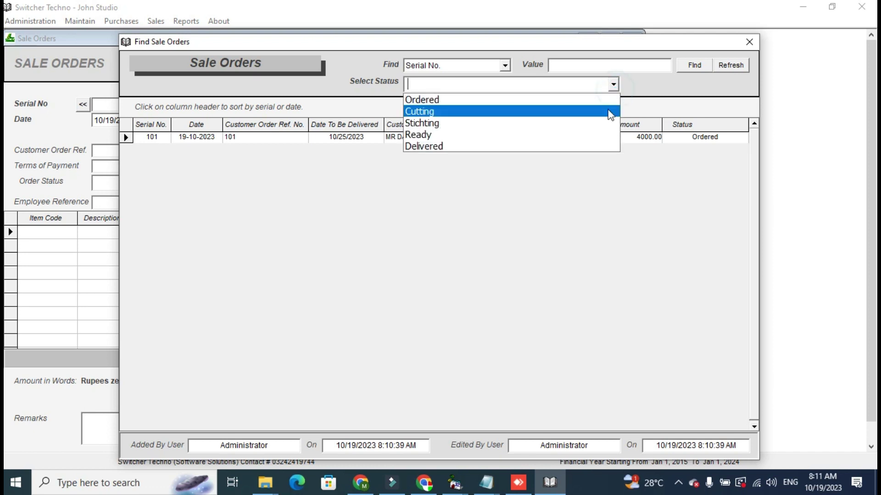
click(606, 102)
click(613, 189)
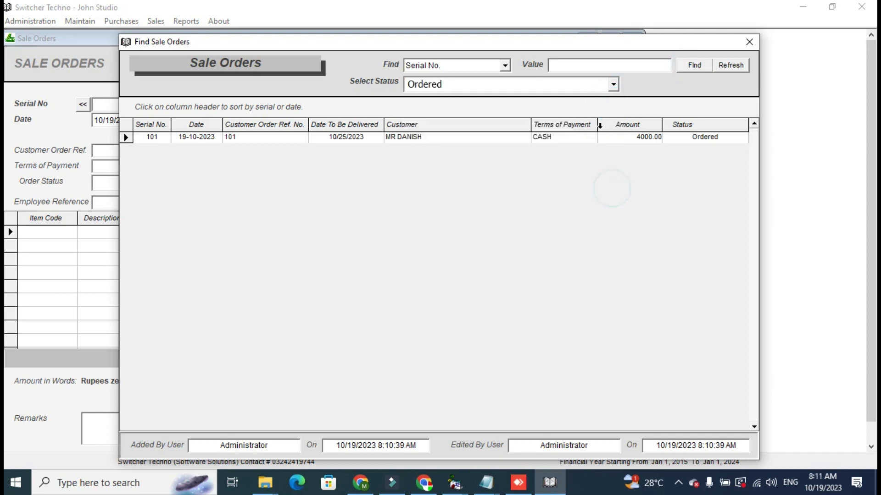
double_click(456, 138)
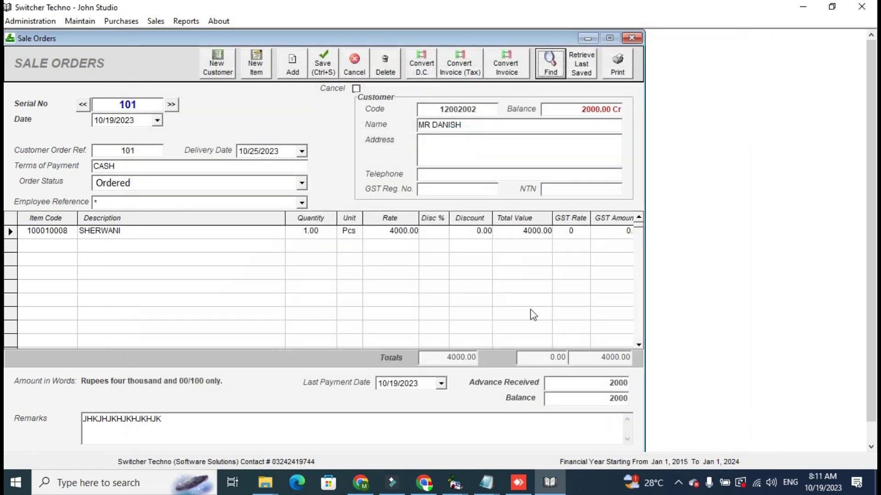
Step: Convert the sale order into a non-tax sale invoice and enter 2000 as the amount received
click(505, 73)
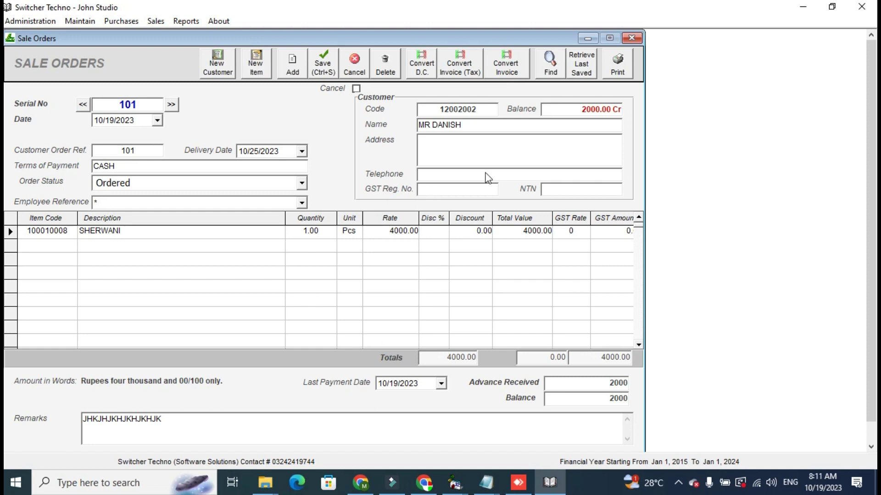
click(611, 424)
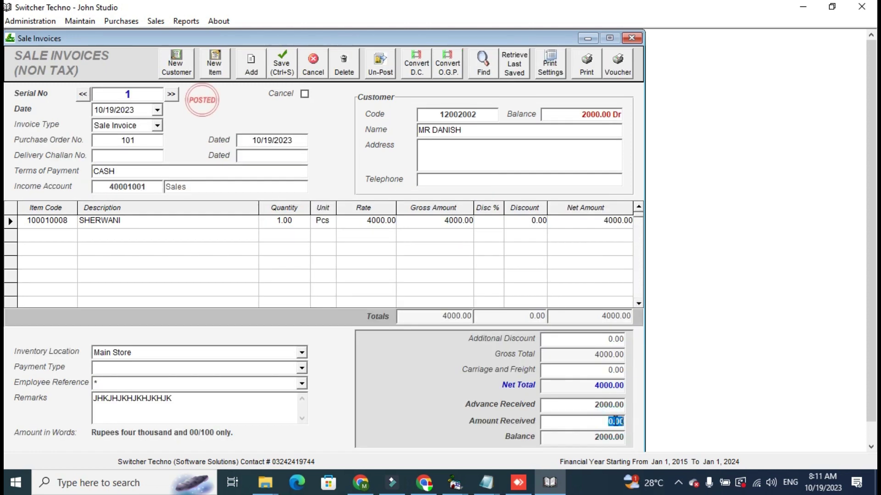
text(2000)
click(610, 437)
Step: Print the sale invoice to a preview, review its payment details and close the preview
click(583, 76)
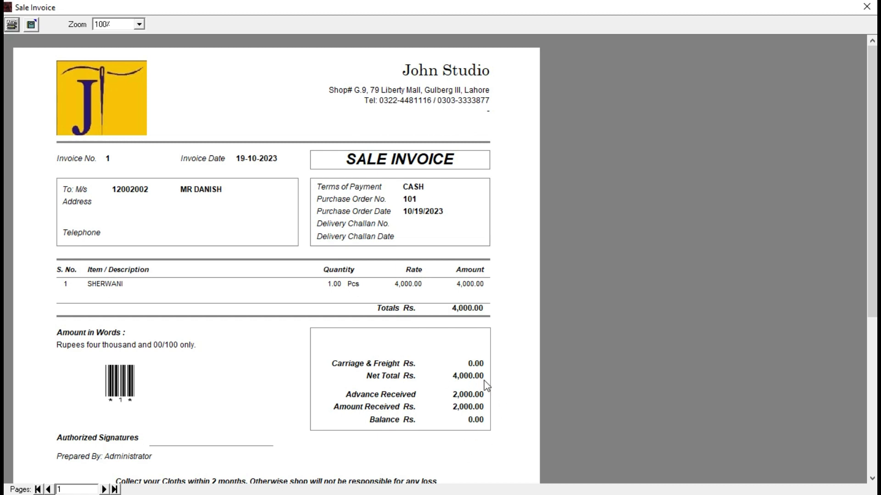
mouse_move(874, 179)
mouse_down()
mouse_move(875, 257)
mouse_move(875, 179)
mouse_up()
click(866, 6)
Step: Display the Sale Order Report for all sales and examine the listed order and its totals
click(186, 21)
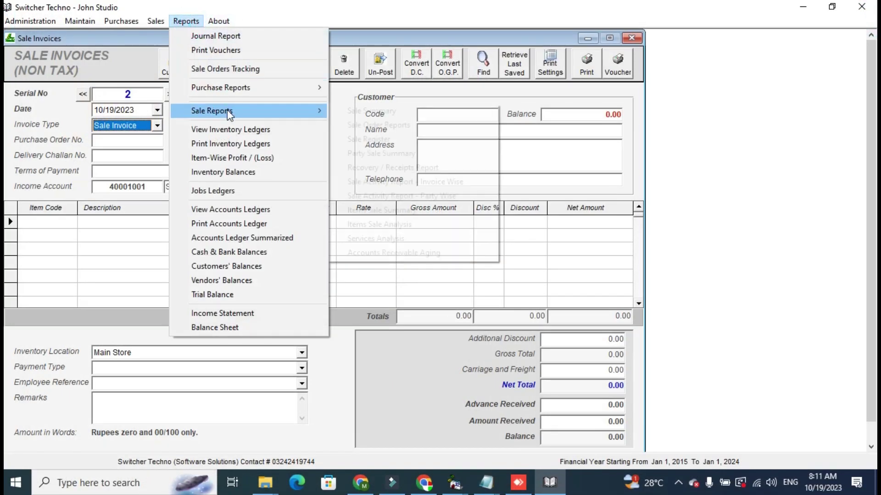
mouse_move(227, 111)
click(353, 119)
click(530, 90)
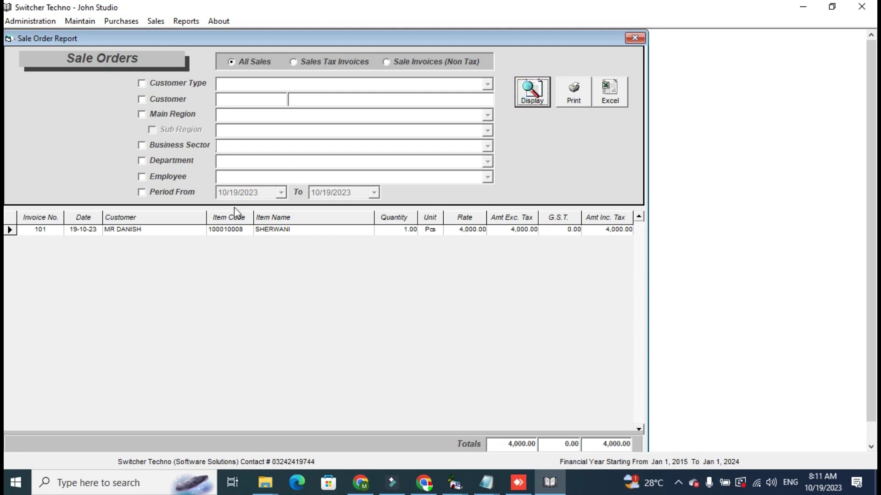
click(508, 445)
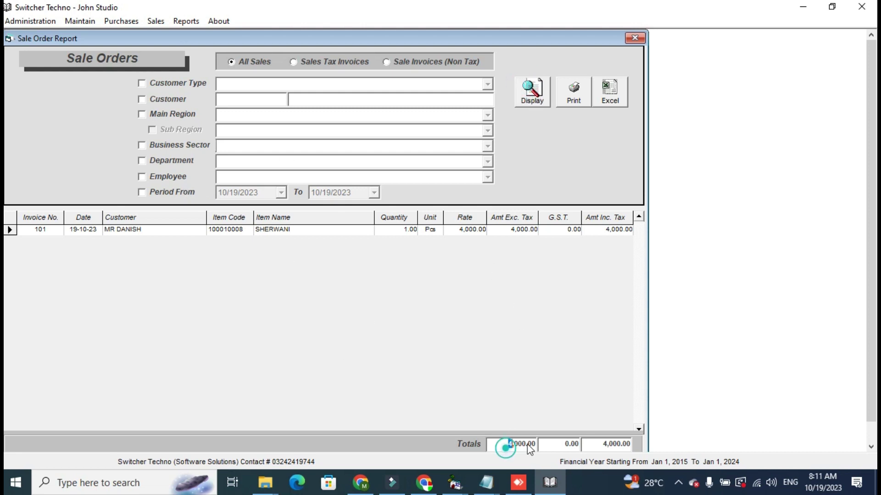
Step: Display the Sale Orders Tracking report to compare ordered and supplied quantities, then close both open reports
click(189, 21)
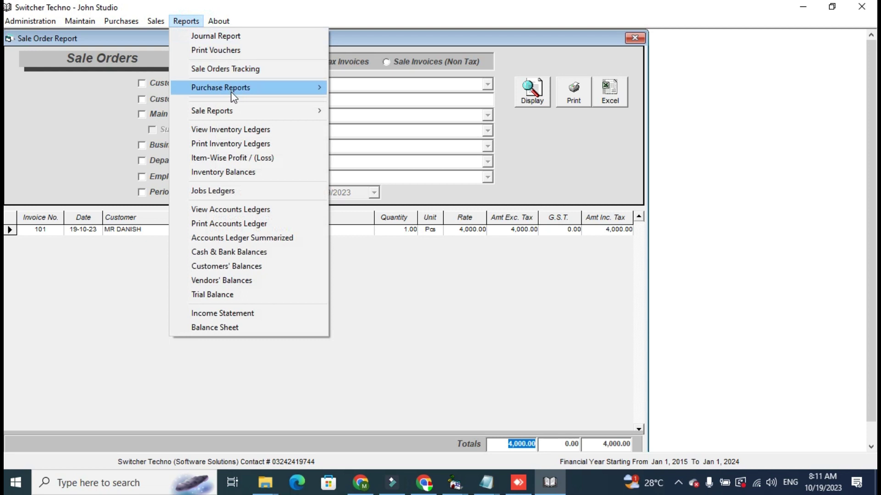
mouse_move(240, 109)
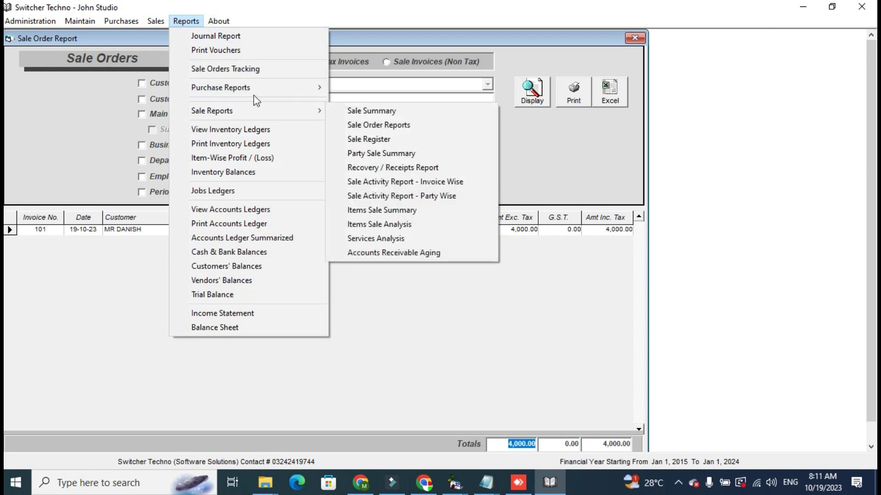
click(274, 69)
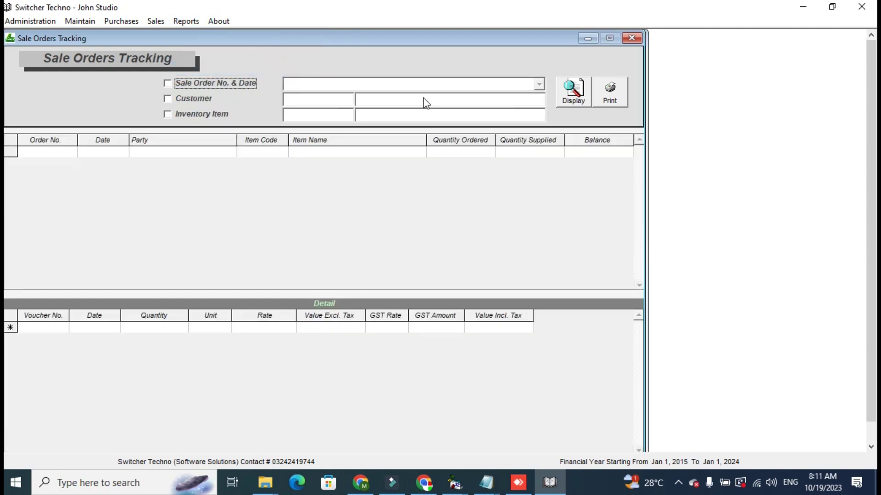
click(561, 100)
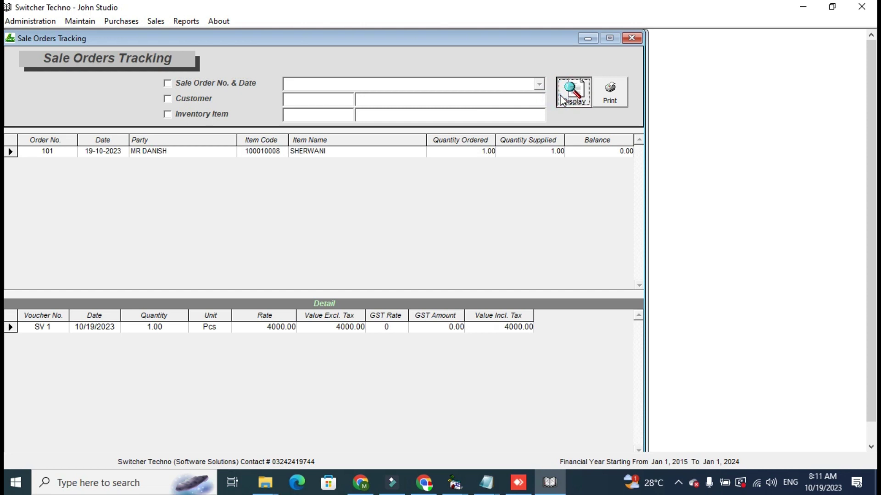
click(635, 36)
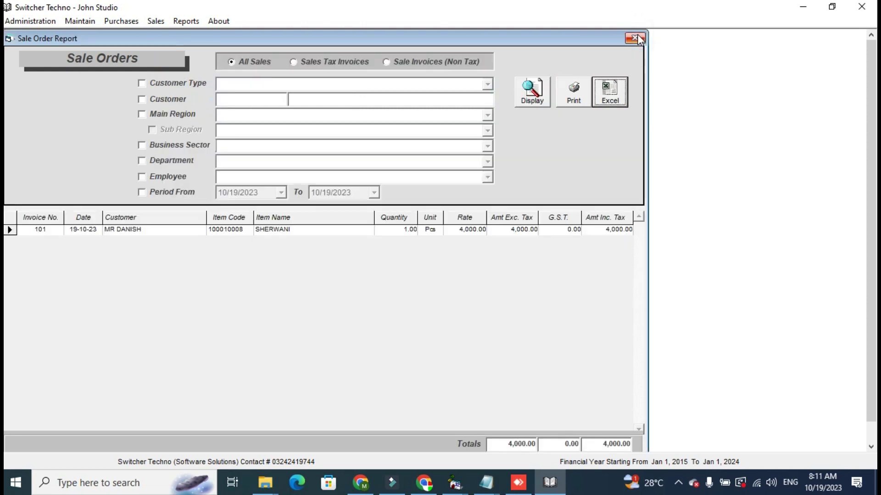
click(634, 38)
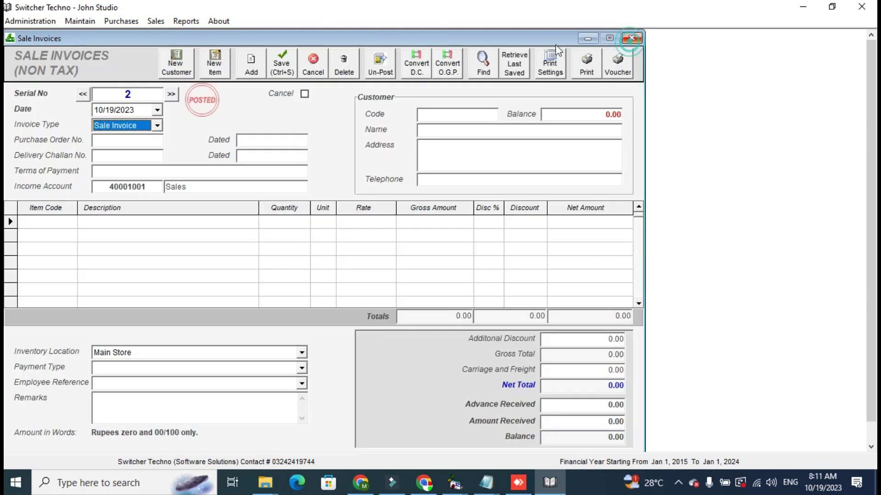
Step: Open the accounts ledgers, look up the sherwani customer's account by searching DA, and display its ledger
click(186, 21)
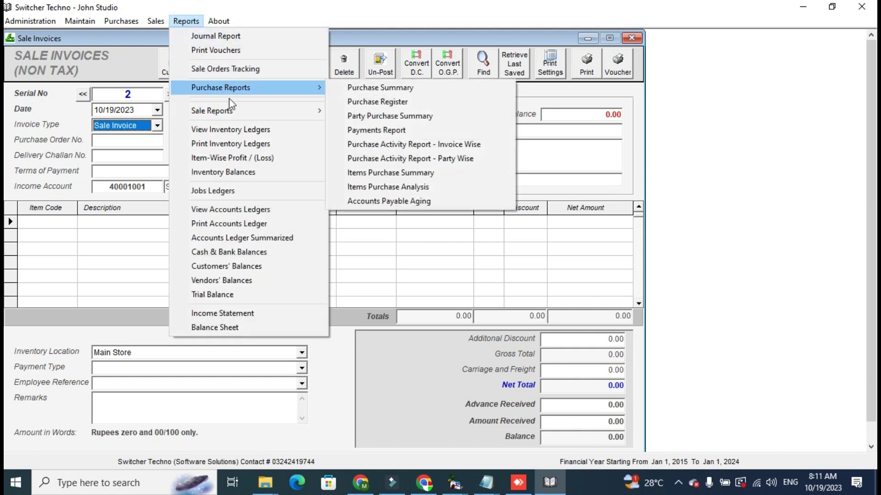
click(254, 212)
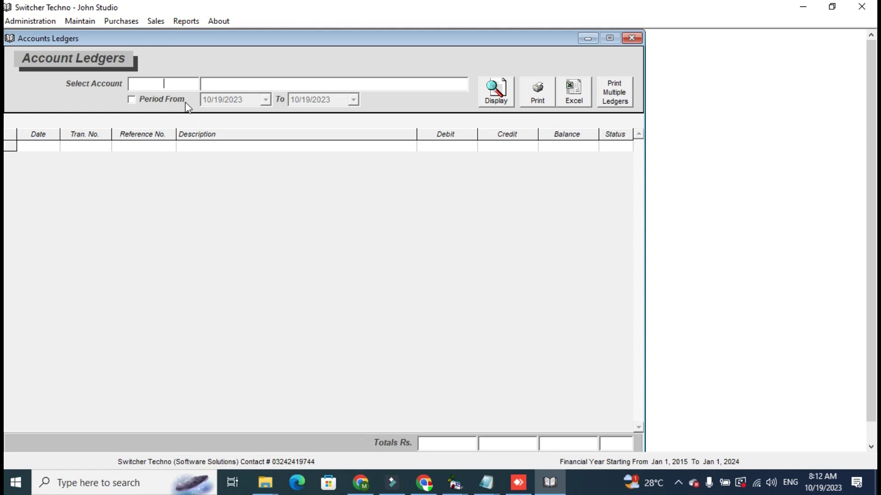
text(DANI)
key(Return)
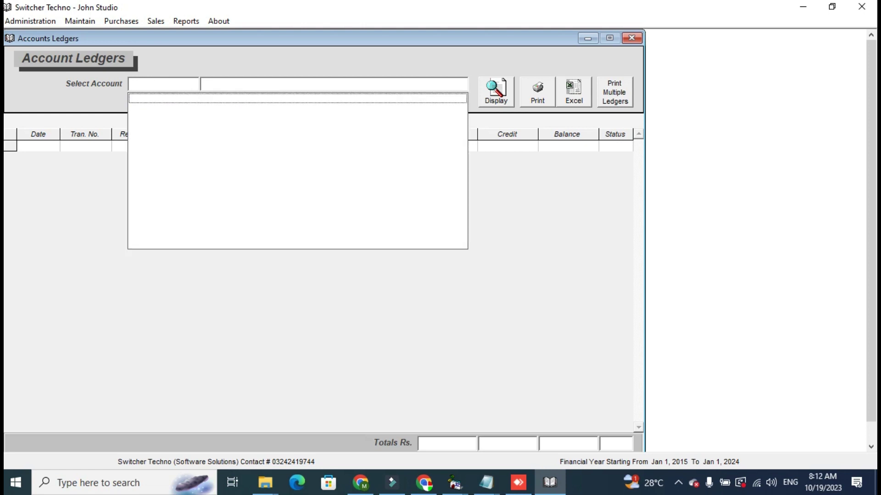
click(151, 82)
text(DA)
key(Down)
key(Down)
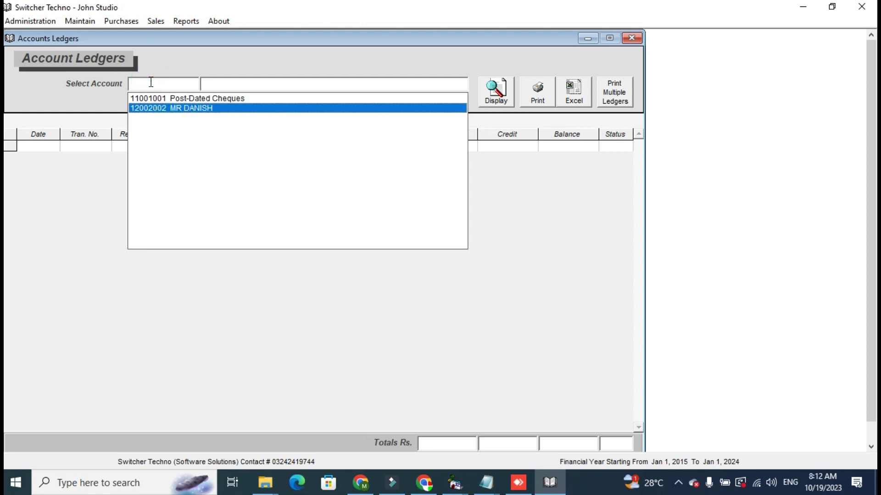
key(Return)
click(495, 92)
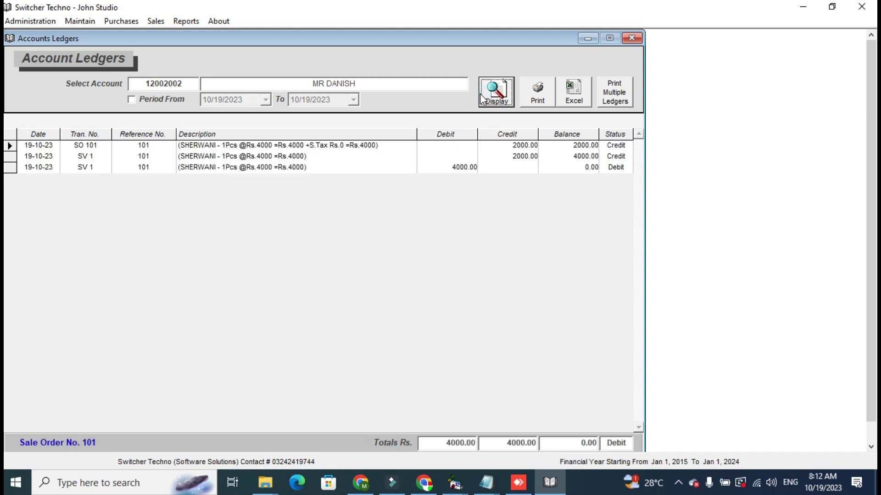
Step: Examine the customer's ledger entries and balance, preview the printed ledger, and return to the main menu
click(461, 169)
click(568, 182)
click(585, 171)
click(587, 177)
click(536, 96)
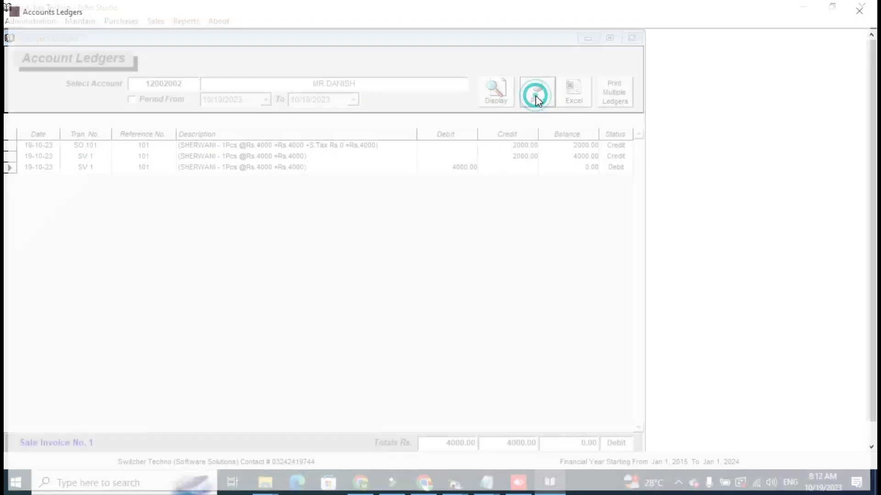
click(862, 9)
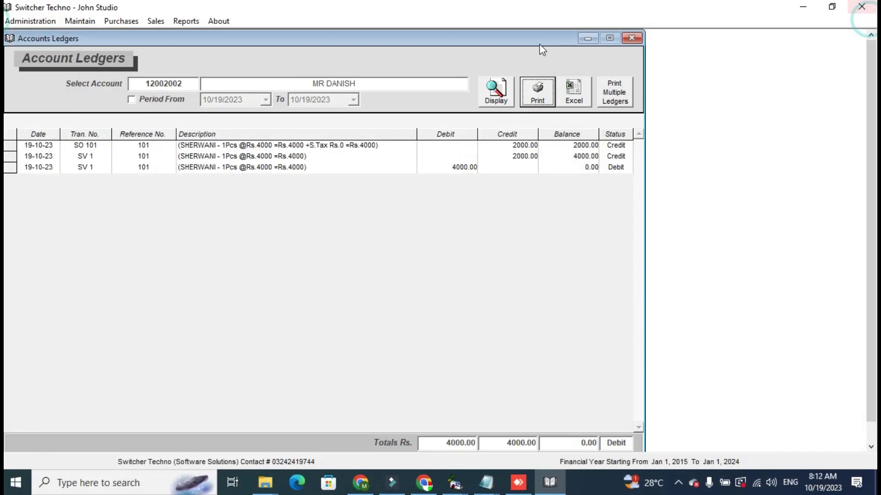
click(631, 39)
click(631, 38)
click(631, 38)
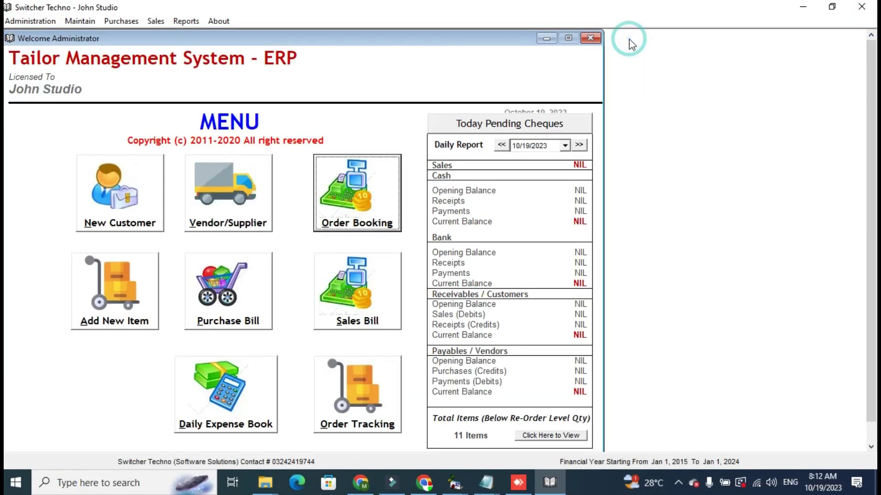
Step: Look over the remaining main menu modules, view the Chart of Inventory, and close it
click(232, 418)
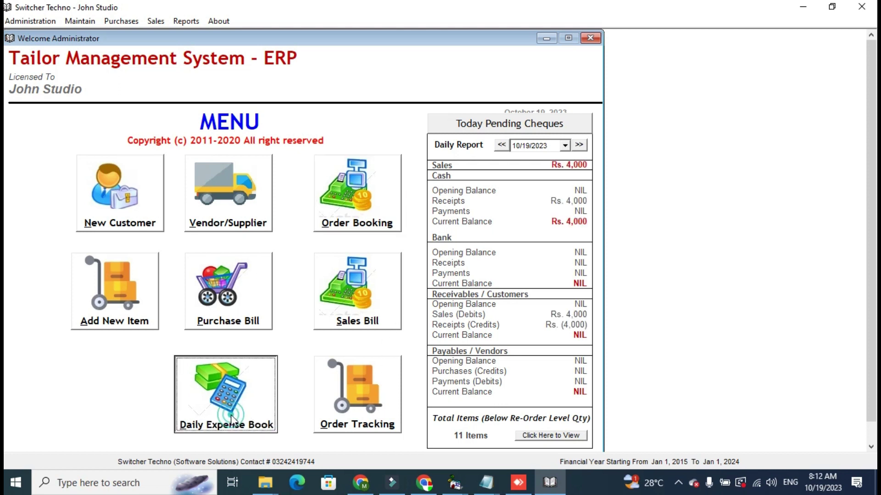
click(339, 424)
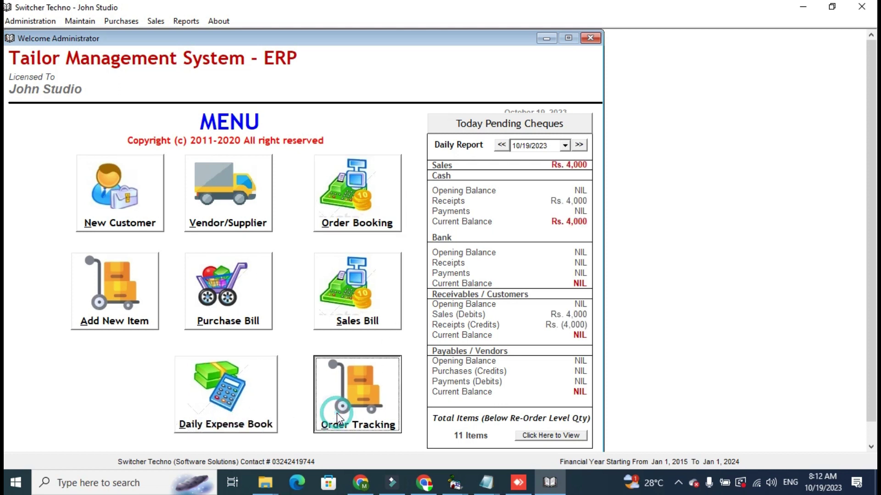
click(137, 325)
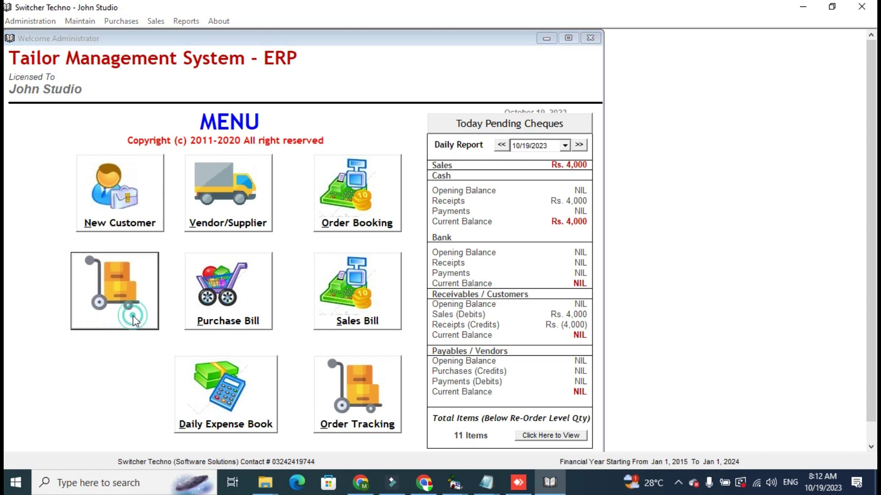
click(234, 316)
drag(232, 329, 215, 242)
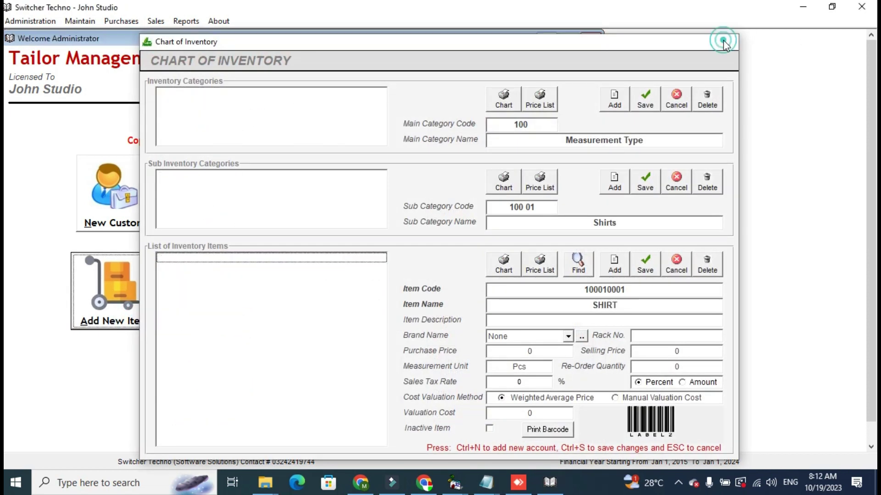
click(729, 42)
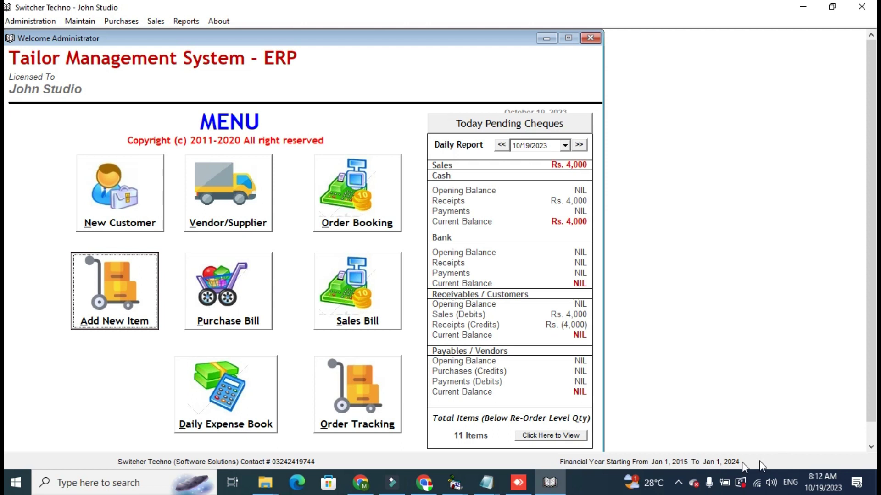
right_click(685, 482)
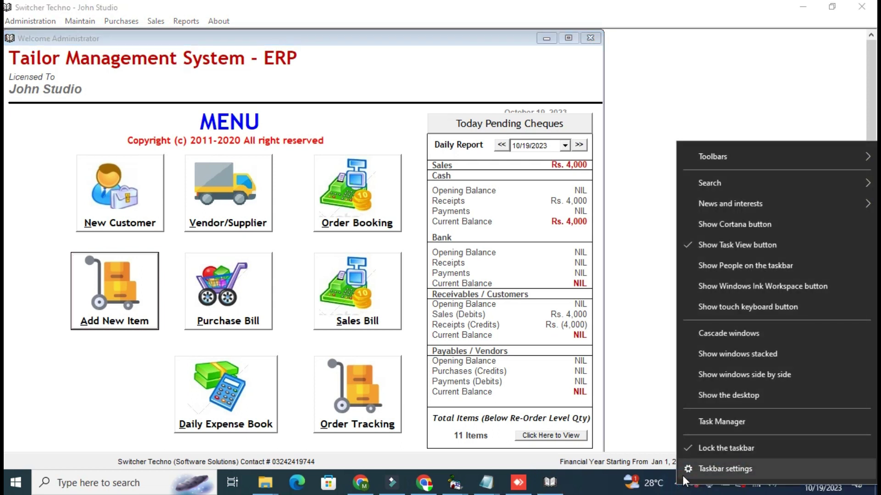